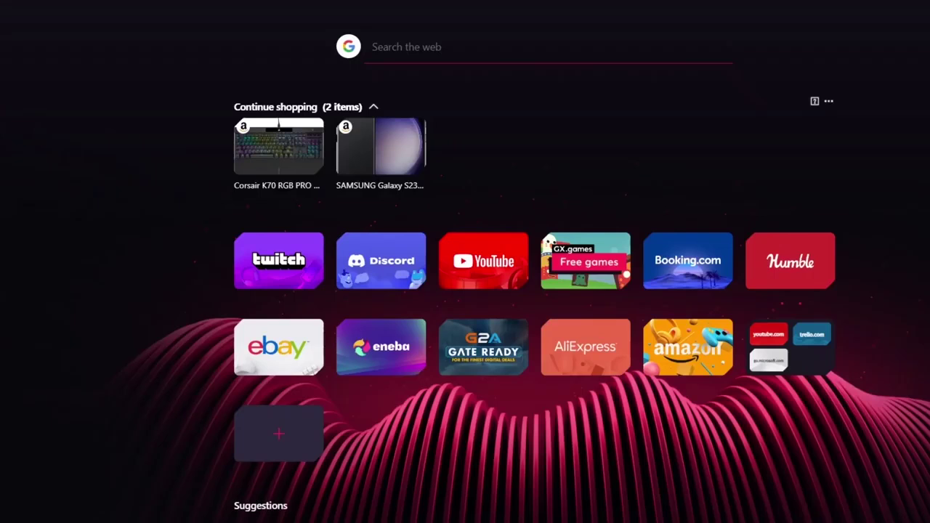
Search the web for 'blogger' and open Blogger.com to reach the Test Blog dashboard
type("blogger")
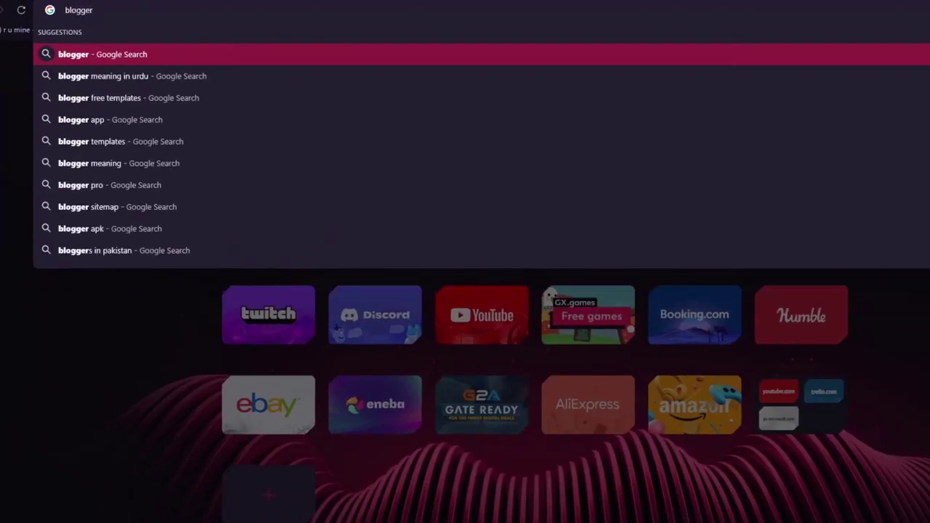
key("Return")
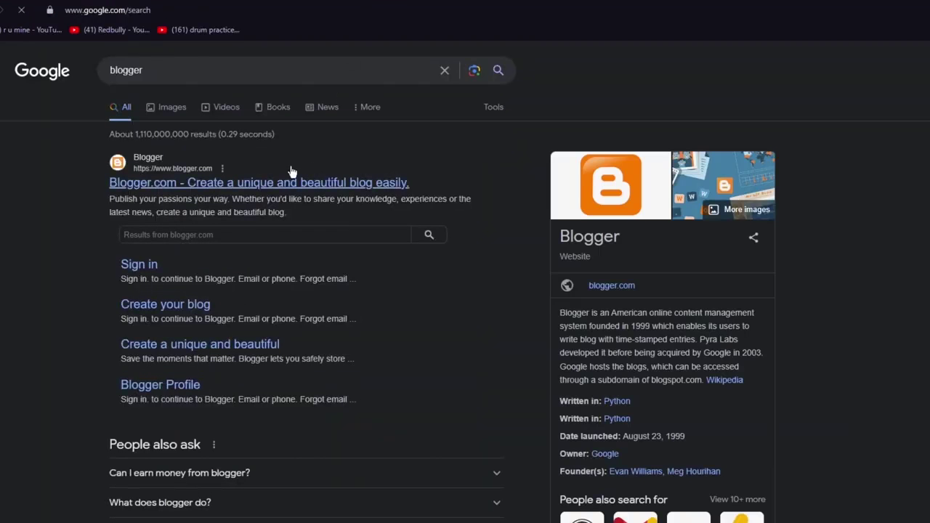
left_click(312, 183)
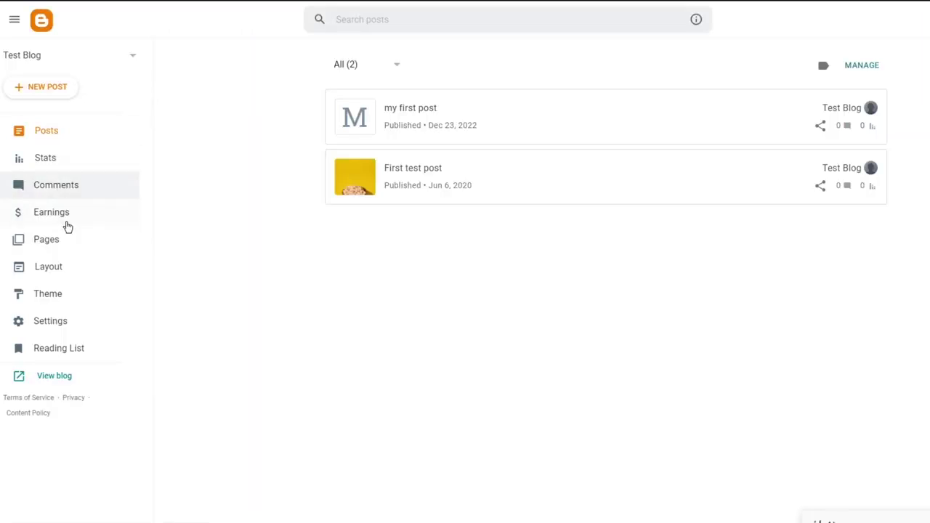
View the blog's Earnings section, open the First test post, then return to the posts list
left_click(62, 216)
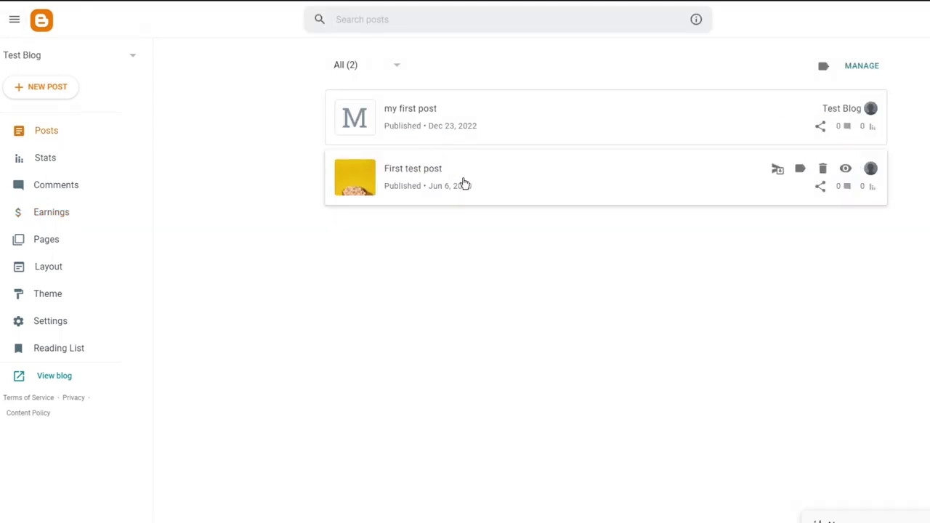
left_click(463, 183)
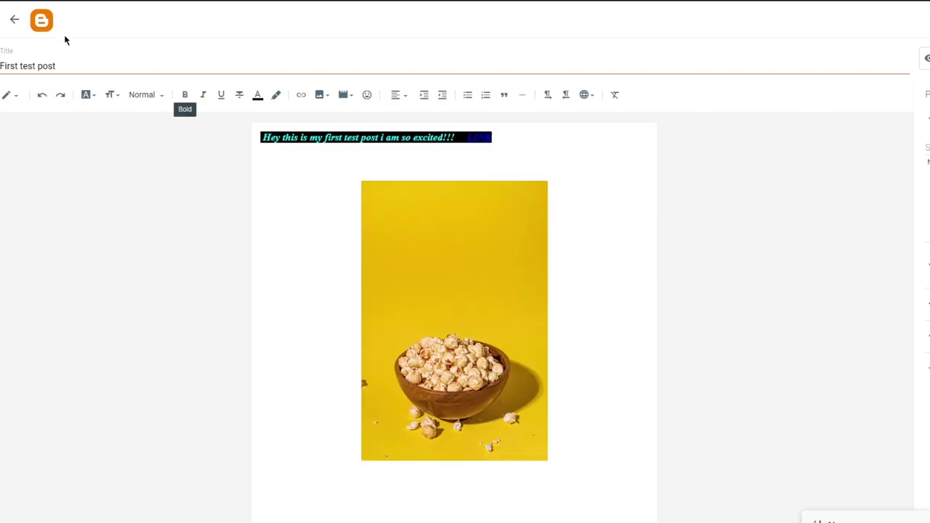
key("alt+Left")
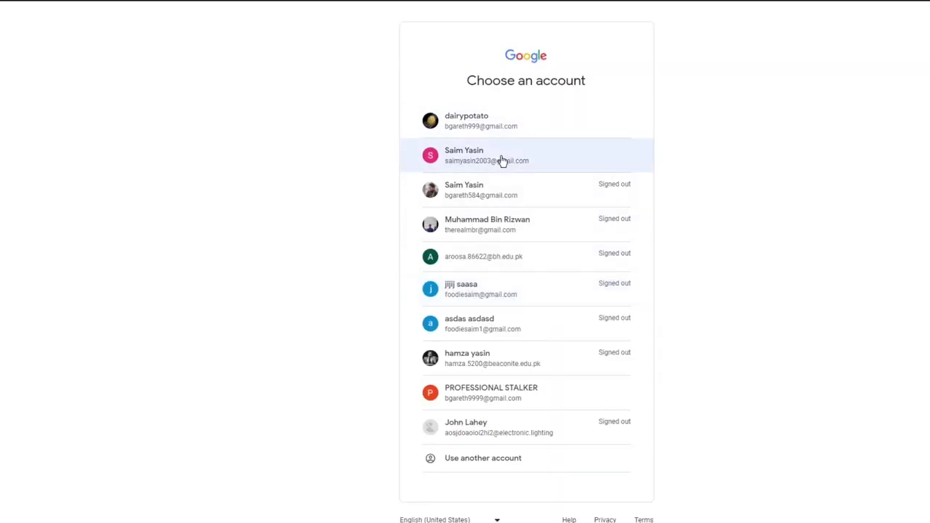
Choose the Google account that owns the Test Blog
left_click(512, 161)
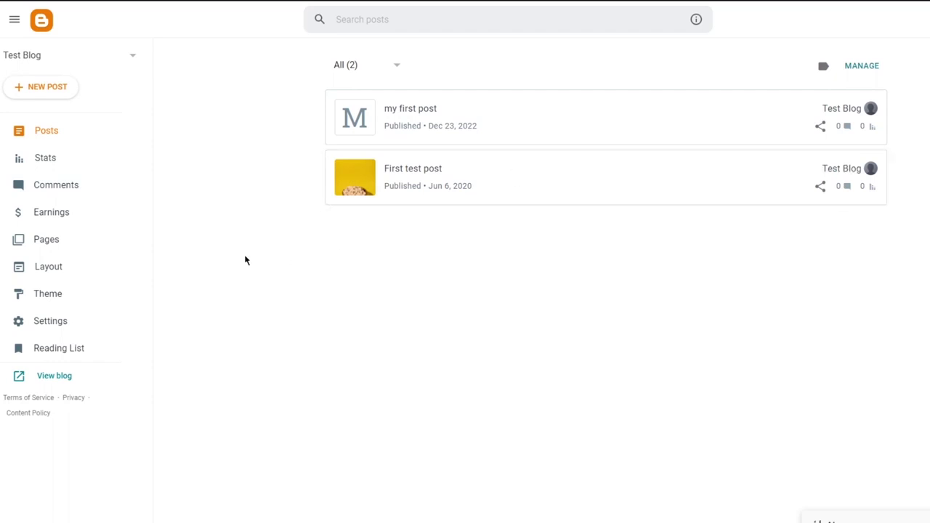
Start creating an AdSense account from Blogger's Earnings page
left_click(120, 209)
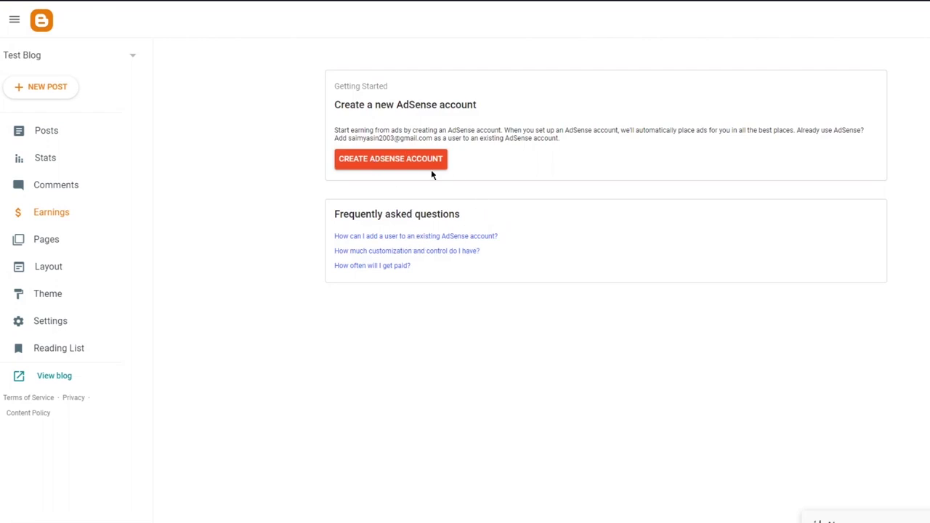
left_click(390, 159)
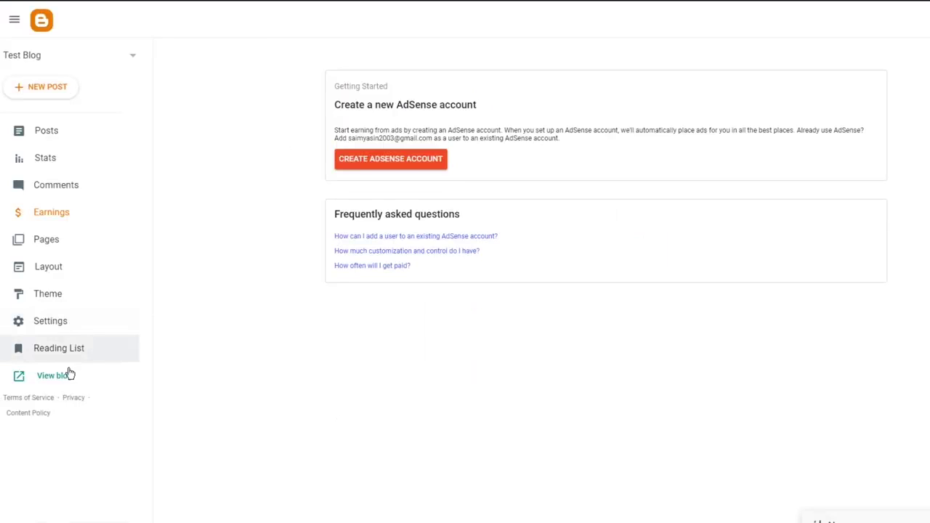
left_click(65, 376)
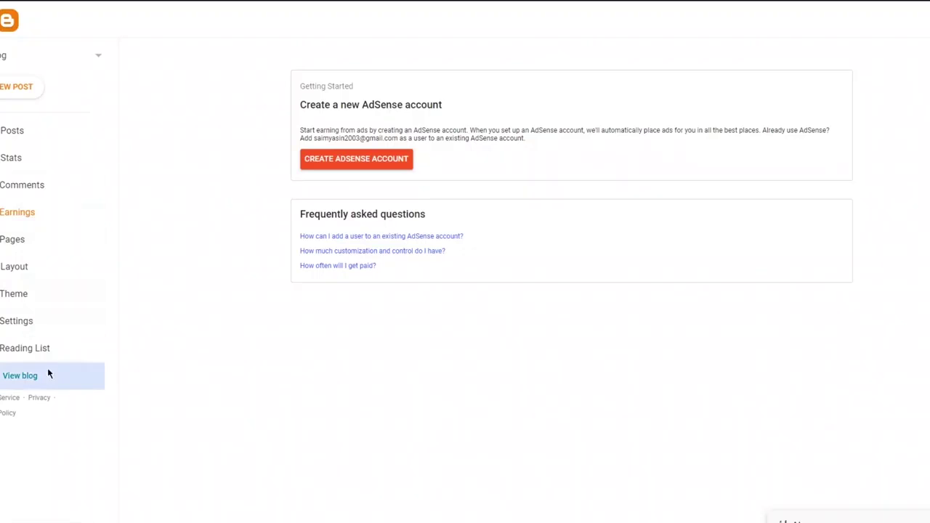
Copy the live Test Blog's web address for the AdSense Website field
left_click(48, 374)
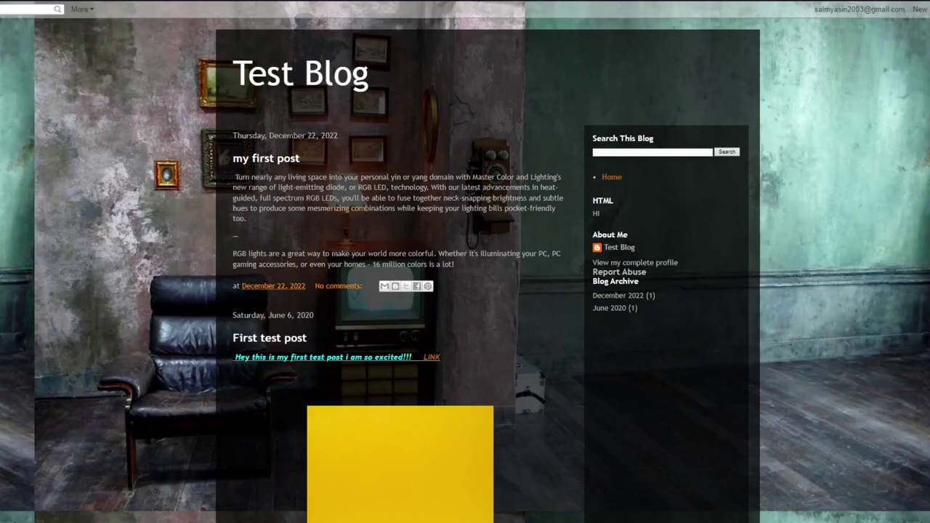
right_click(116, 2)
left_click(138, 14)
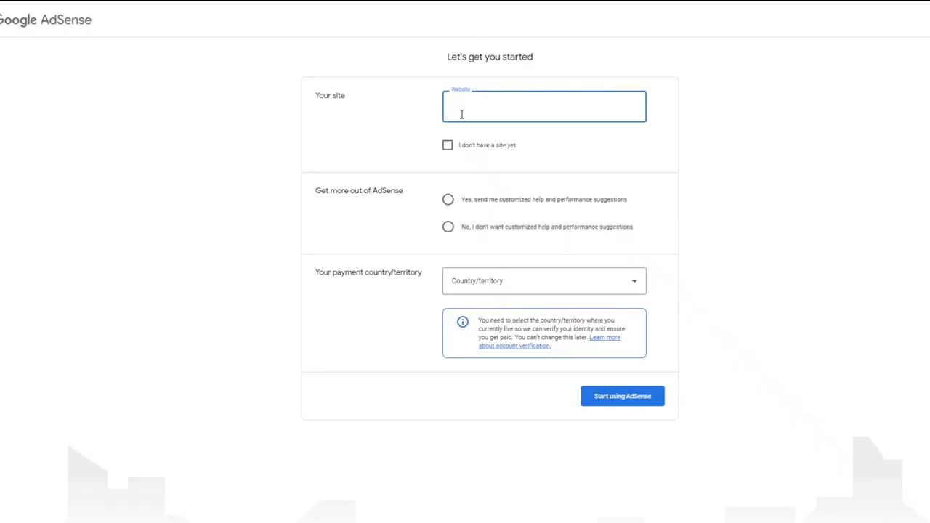
right_click(462, 114)
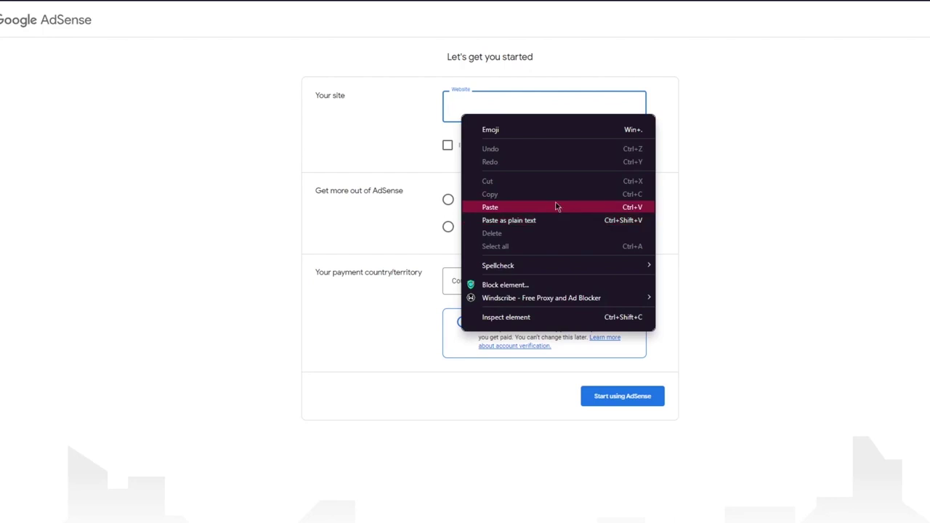
Paste party67530918.blogspot.com into Website and decline customized help and performance suggestions
left_click(556, 207)
left_click(796, 147)
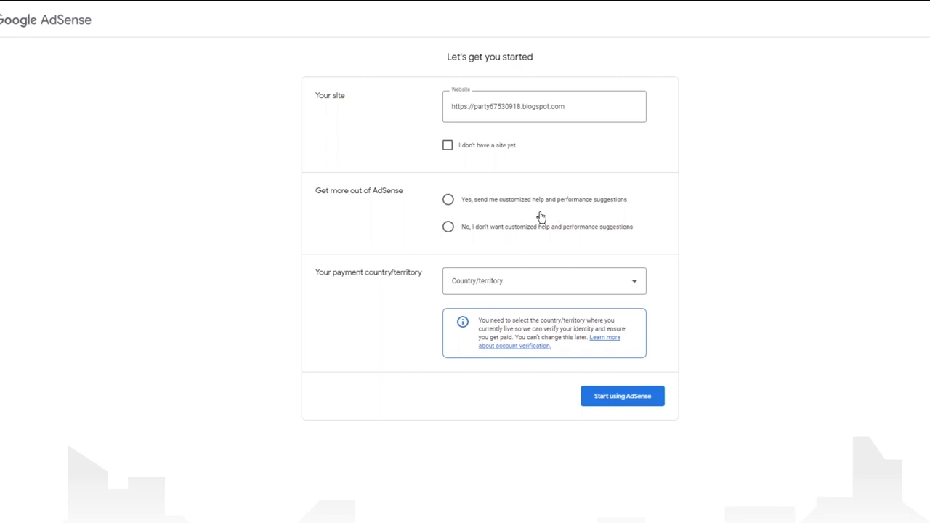
left_click(447, 226)
Choose Pakistan as payment country, accept the terms, and start using AdSense
left_click(547, 281)
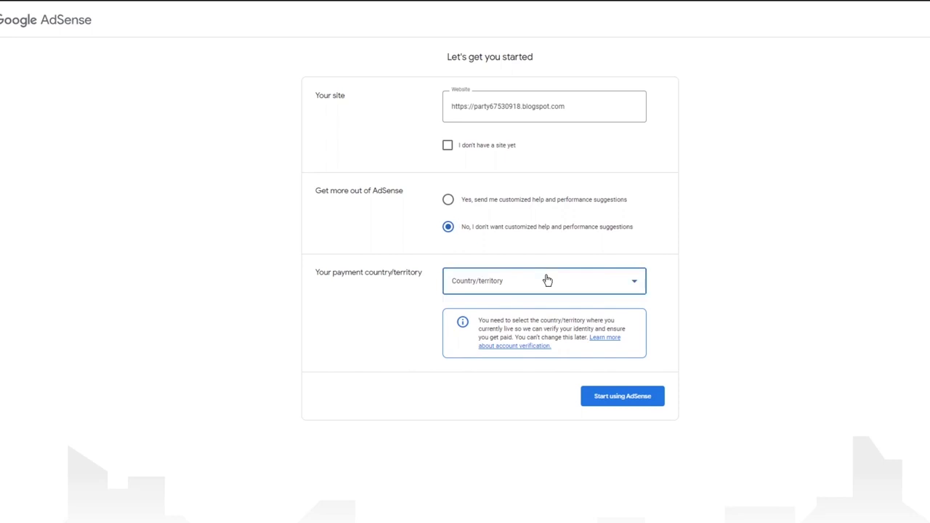
scroll(621, 339, "down", 10)
scroll(600, 358, "down", 20)
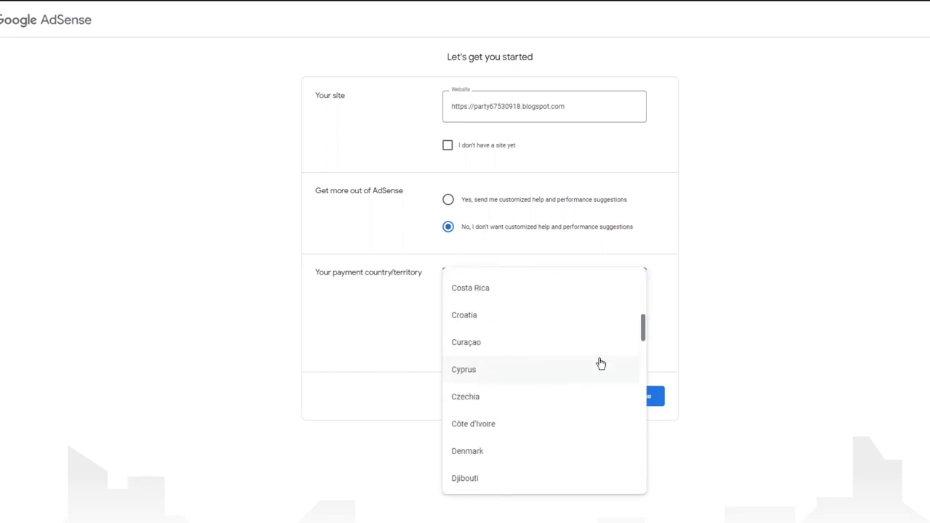
scroll(600, 363, "down", 15)
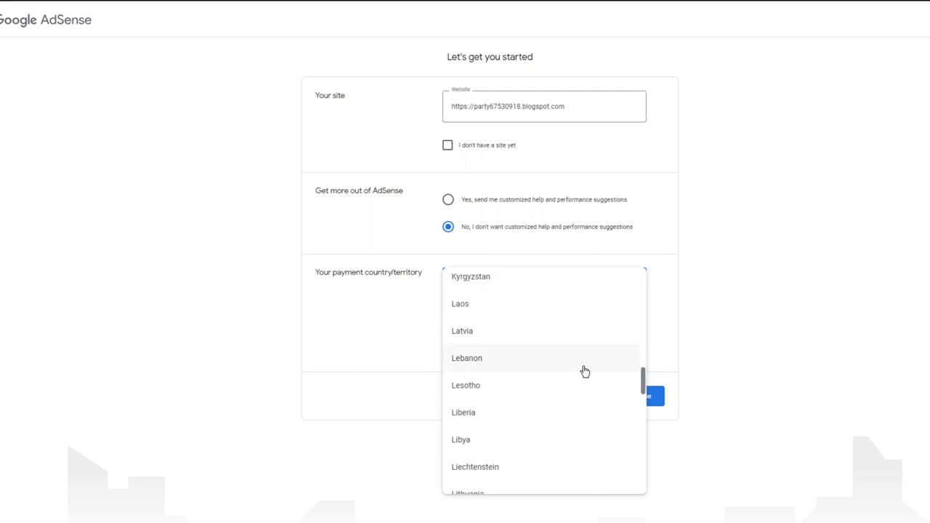
scroll(585, 373, "down", 8)
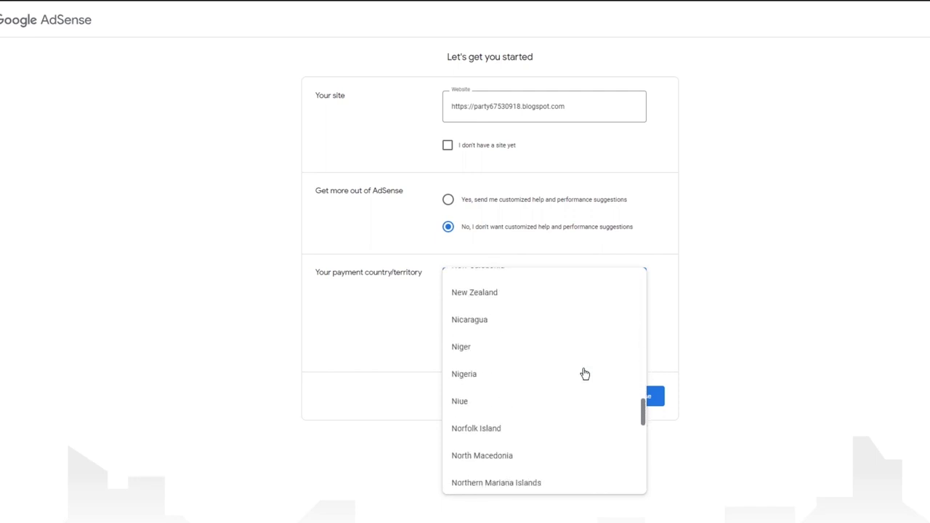
left_click(497, 290)
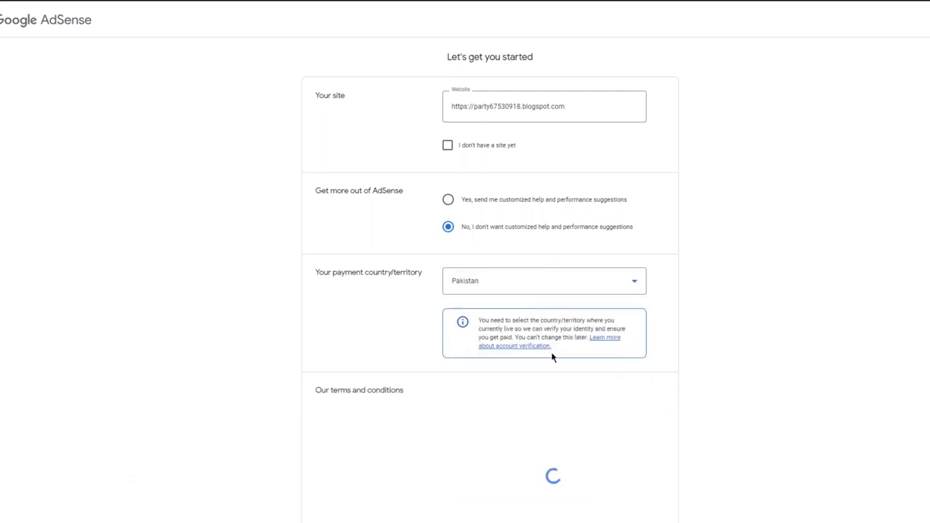
scroll(685, 353, "down", 5)
left_click(511, 353)
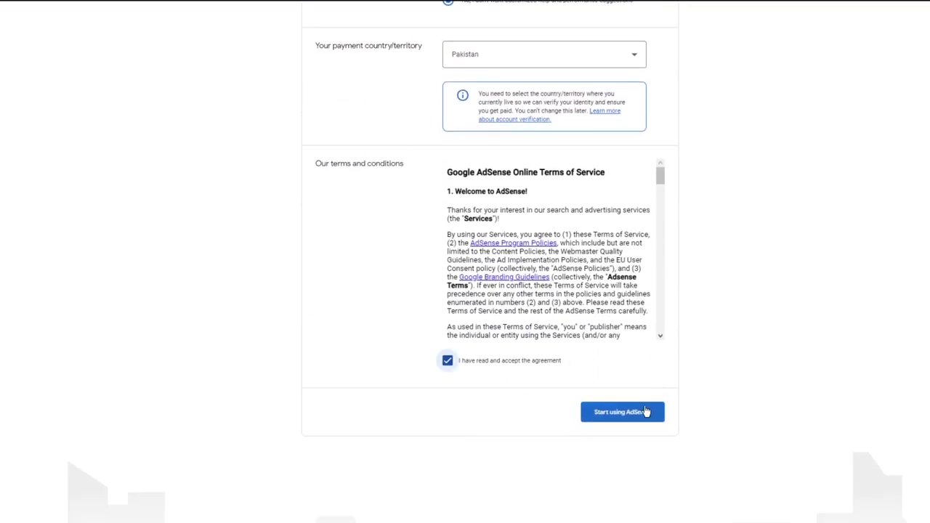
left_click(647, 412)
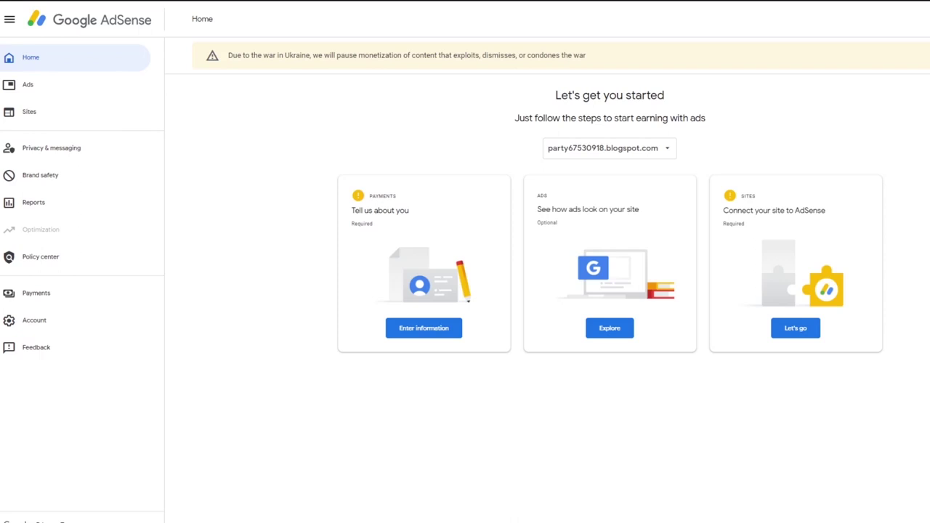
Submit the payments customer information and choose voice-call phone verification
left_click(417, 332)
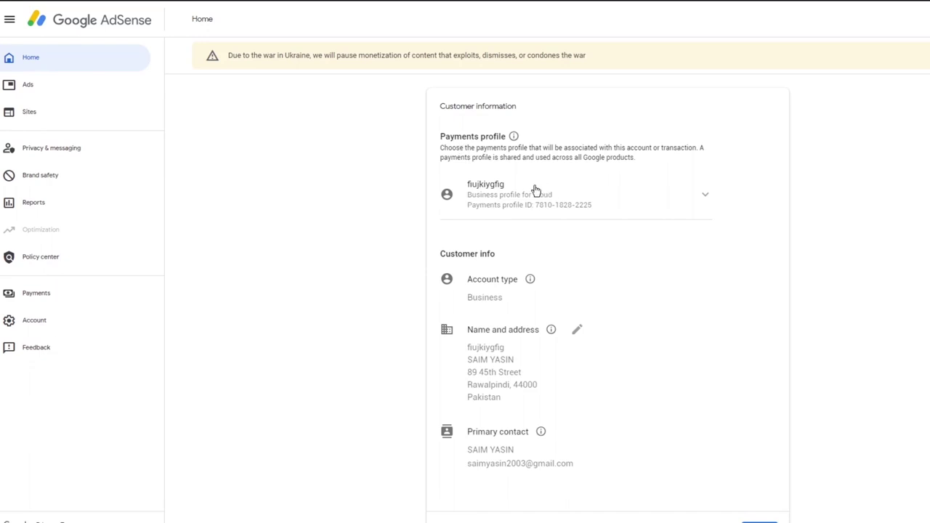
scroll(450, 256, "down", 1)
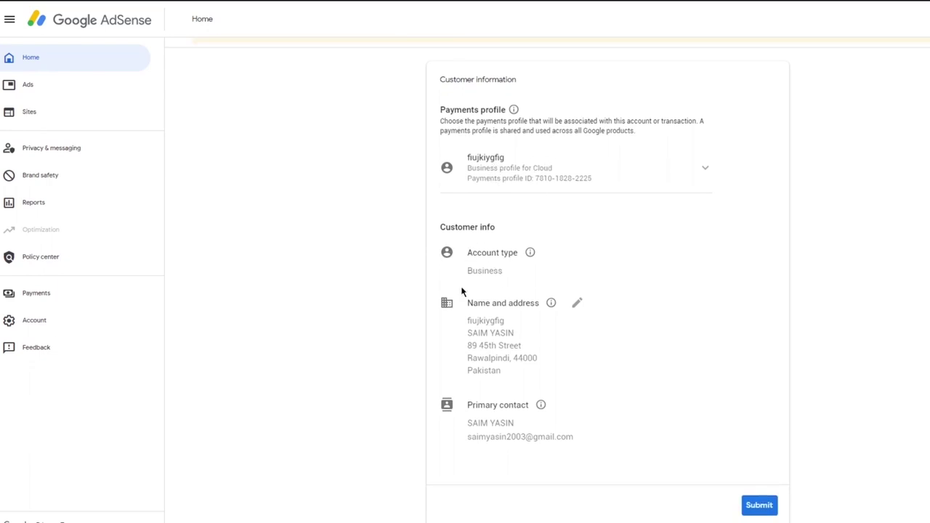
left_click(757, 507)
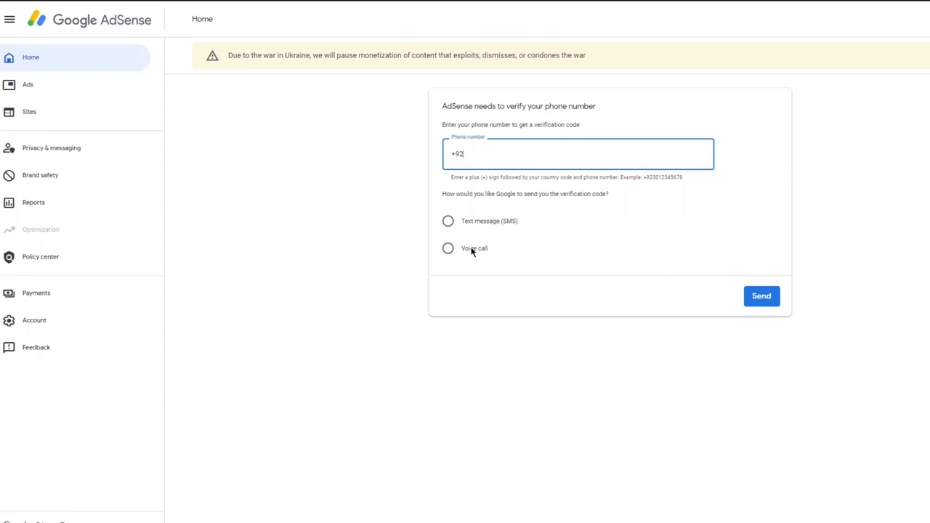
left_click(448, 247)
left_click(523, 146)
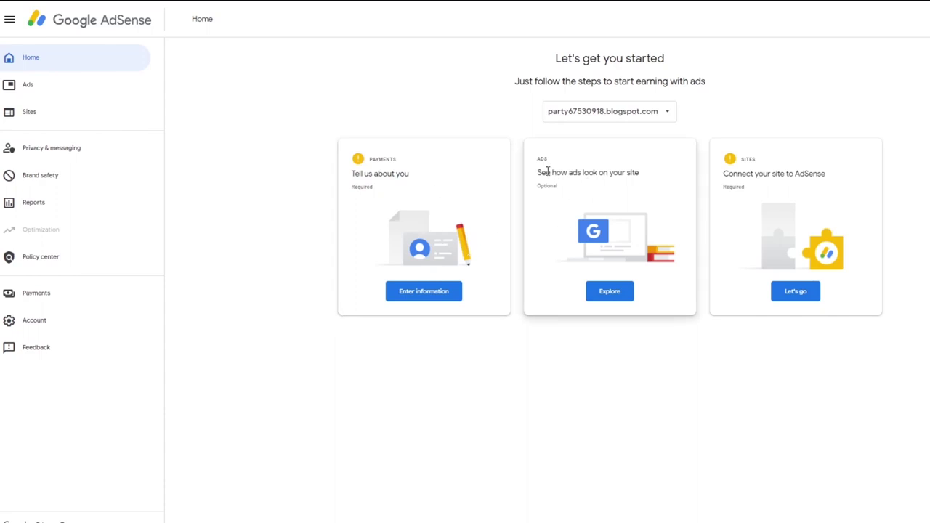
Preview ads on the site and dismiss the excluded-areas introduction
left_click(614, 291)
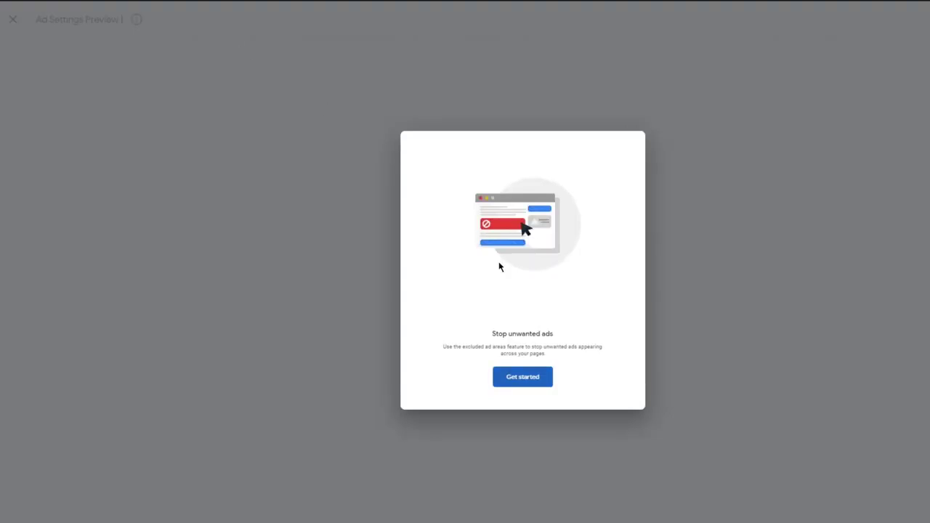
left_click(510, 381)
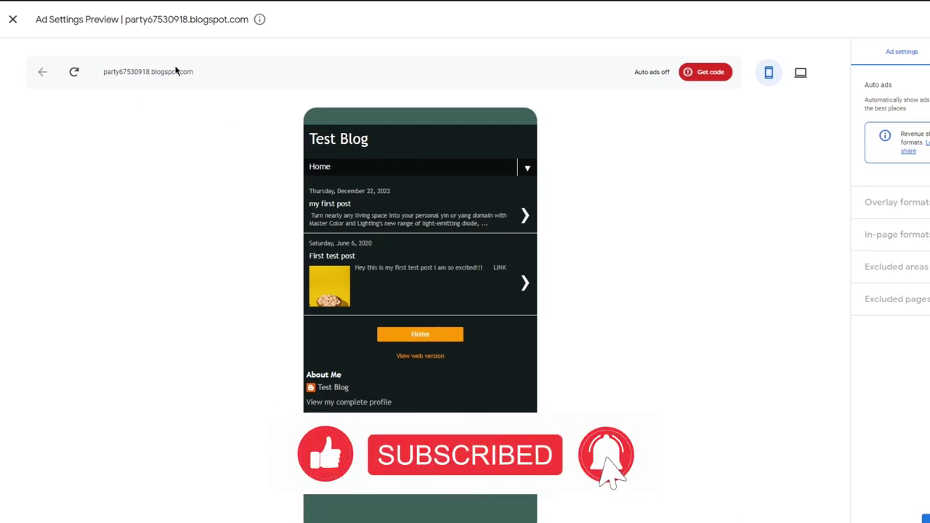
Copy the site's AdSense code snippet and turn on auto ads
left_click(715, 77)
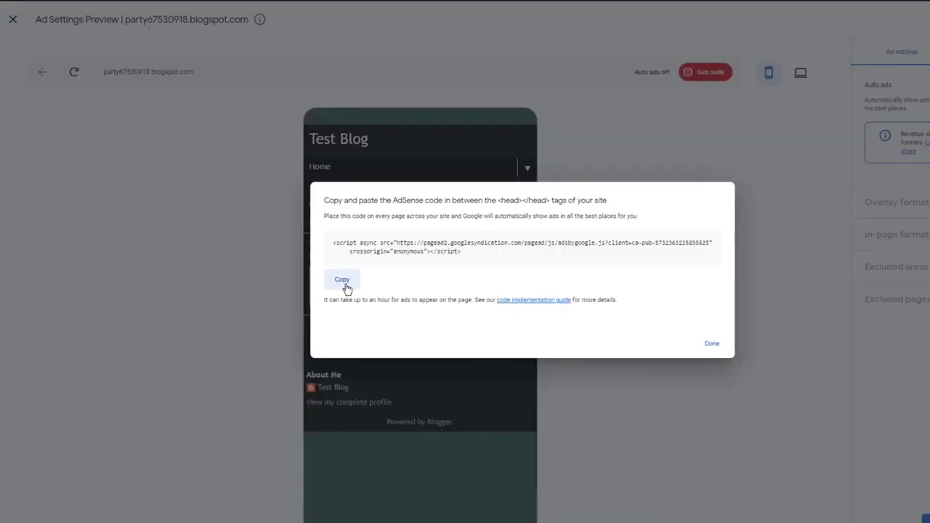
left_click(342, 285)
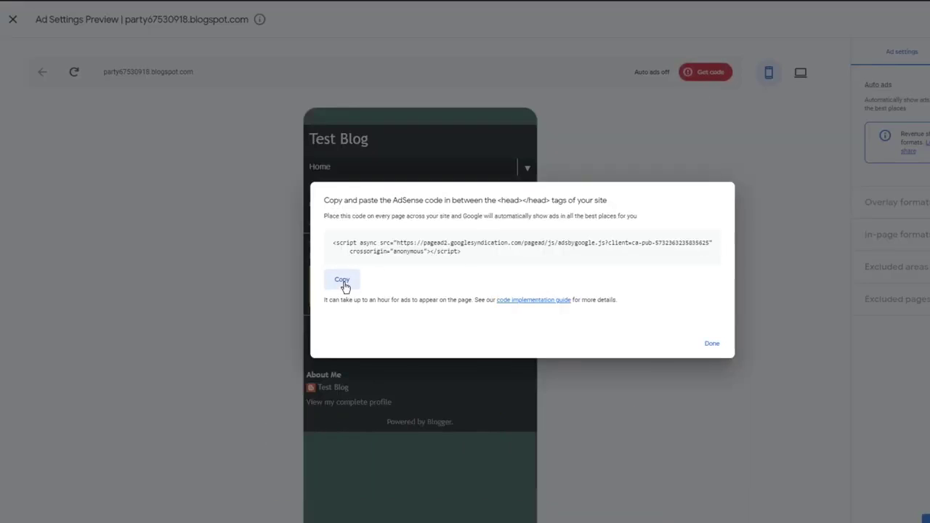
left_click(709, 343)
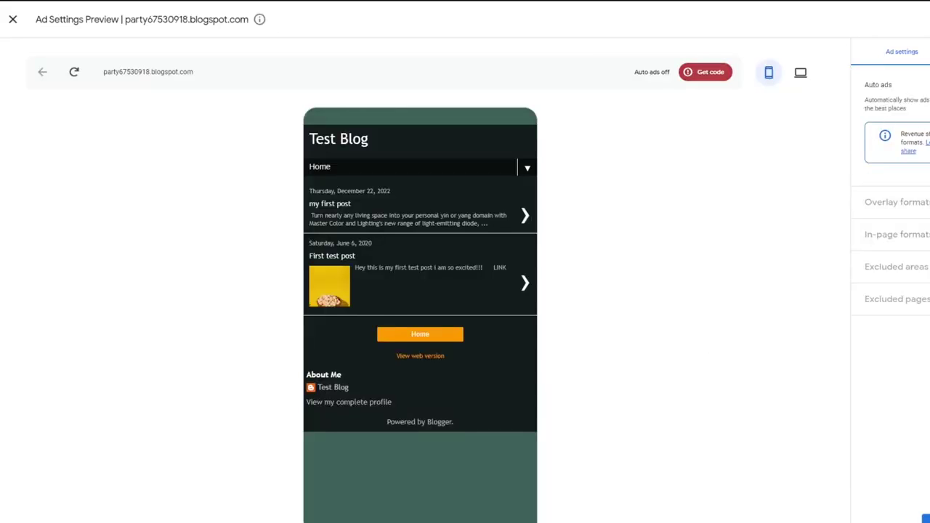
left_click(917, 87)
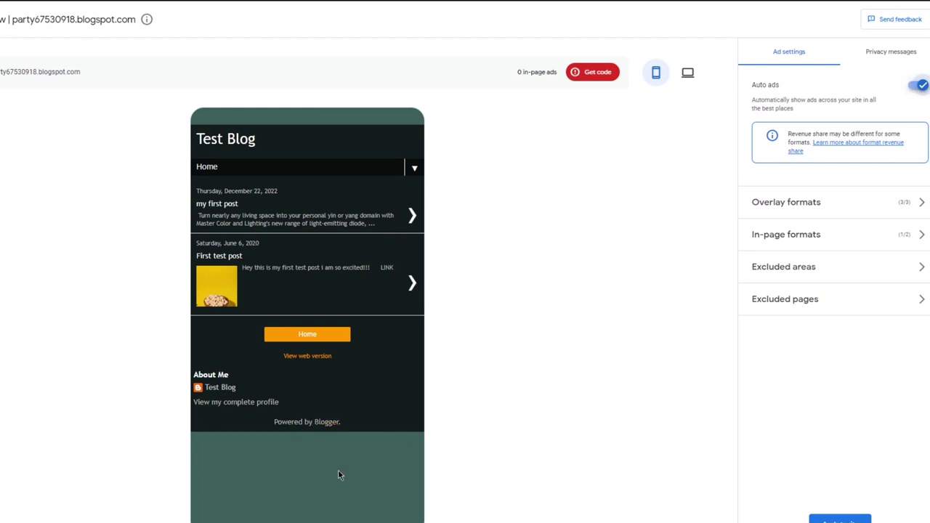
Preview an example vignette ad in the overlay format settings
left_click(908, 198)
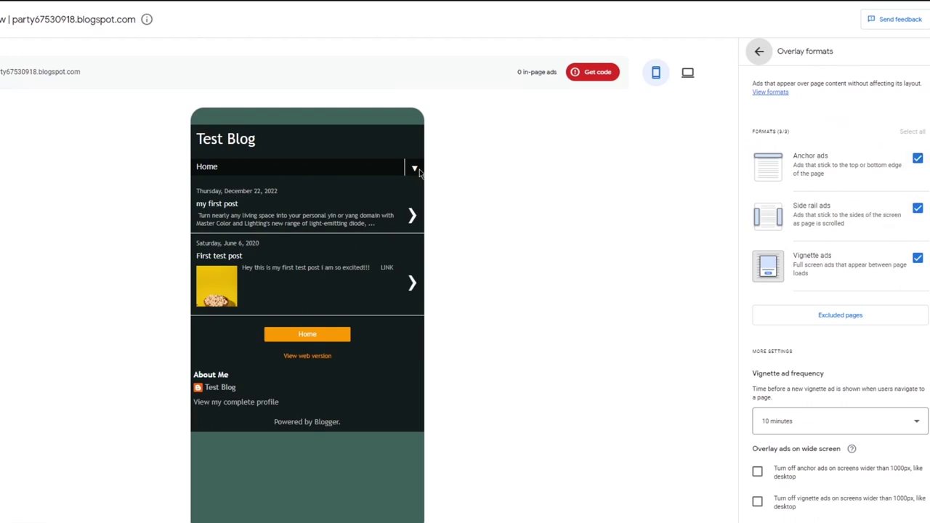
left_click(402, 217)
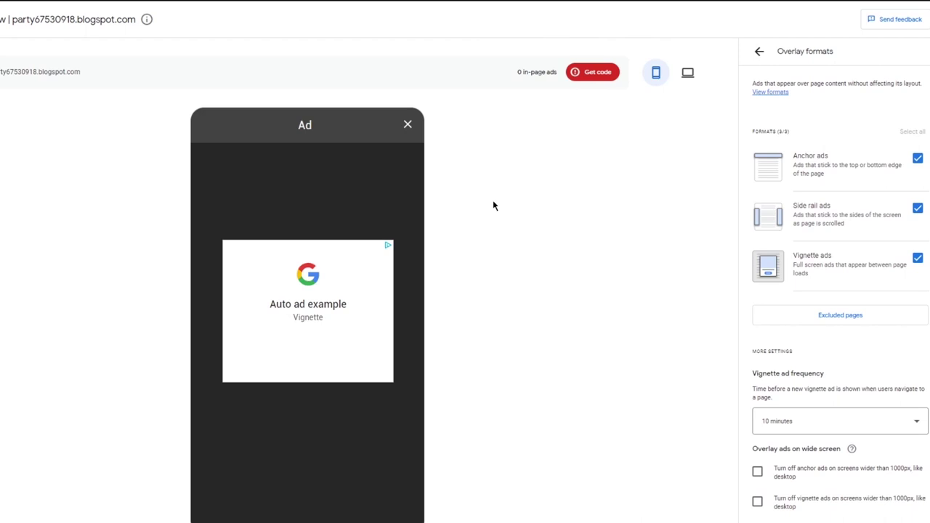
left_click(407, 125)
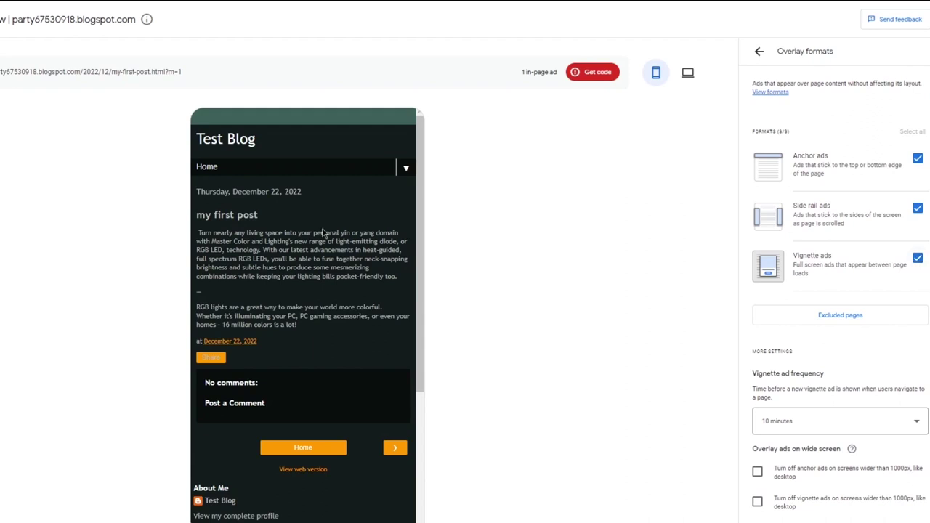
scroll(350, 223, "down", 3)
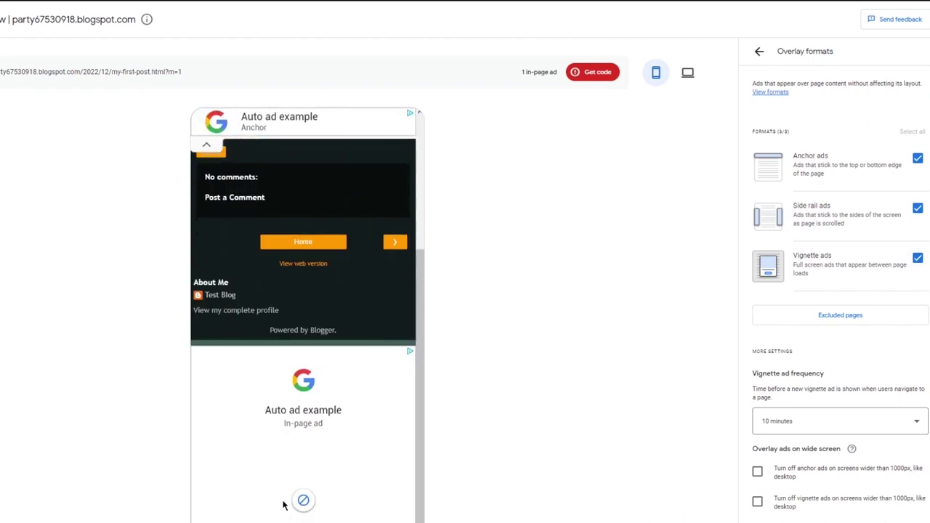
scroll(301, 402, "up", 4)
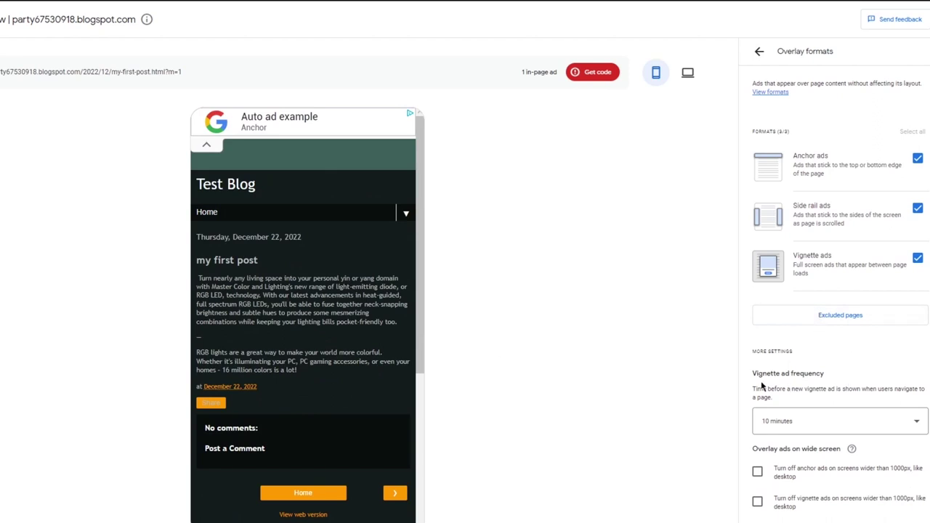
Set vignette ad frequency to every 5 minutes and test collapsing the anchor ad
left_click(828, 419)
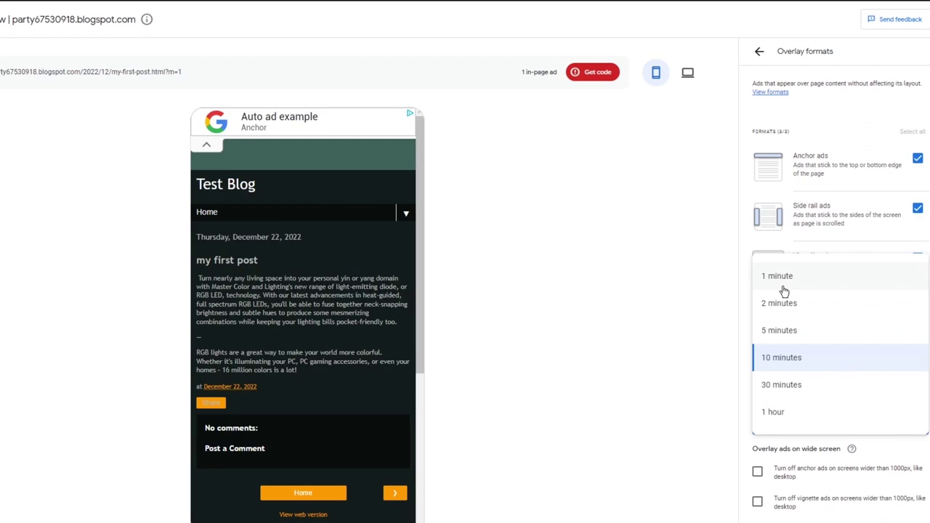
left_click(788, 330)
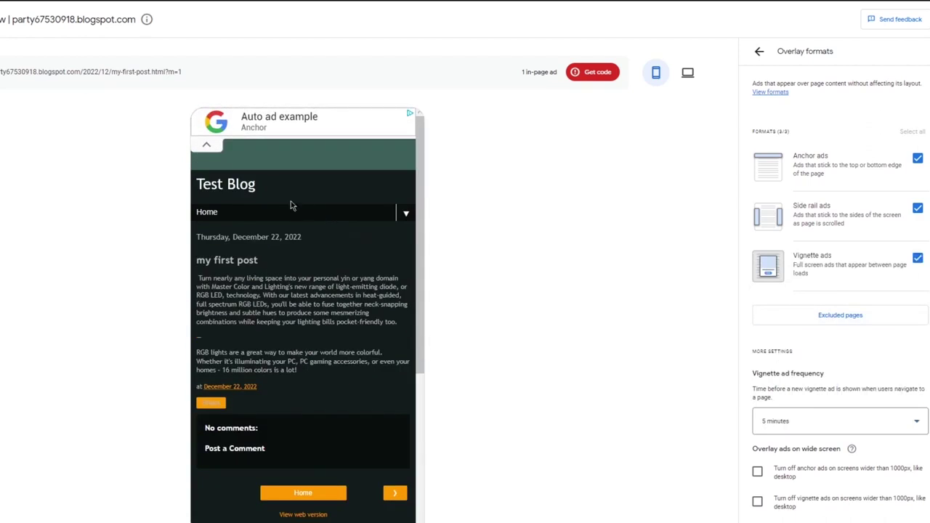
left_click(207, 146)
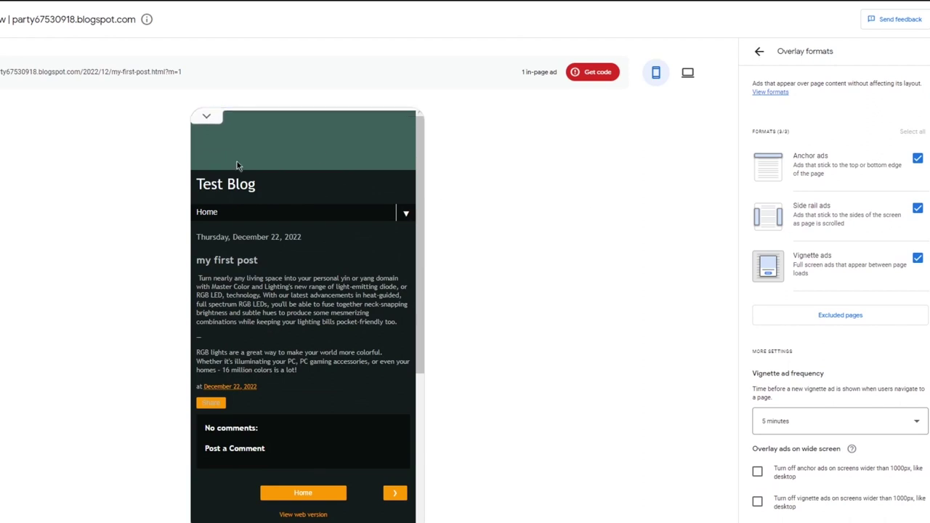
left_click(206, 119)
scroll(269, 231, "down", 3)
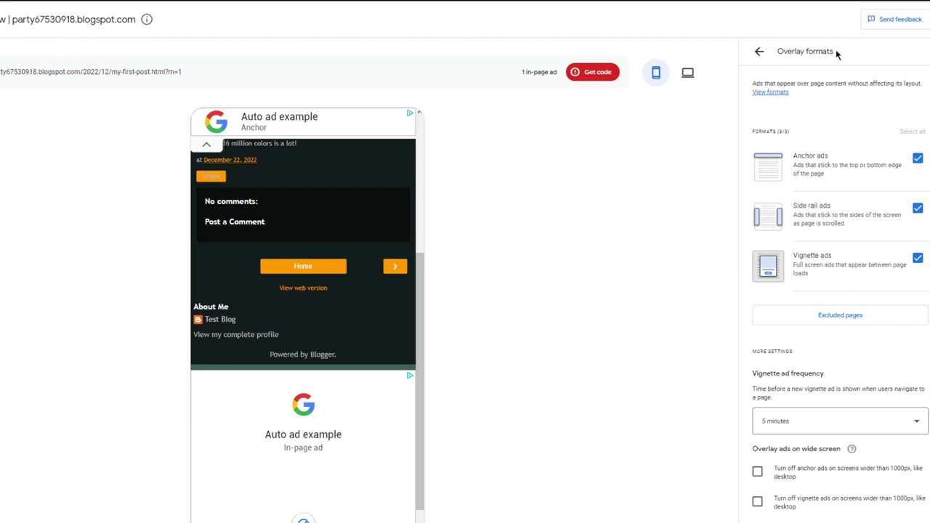
Enable Multiplex ads under in-page formats and begin applying the settings to the site
left_click(759, 51)
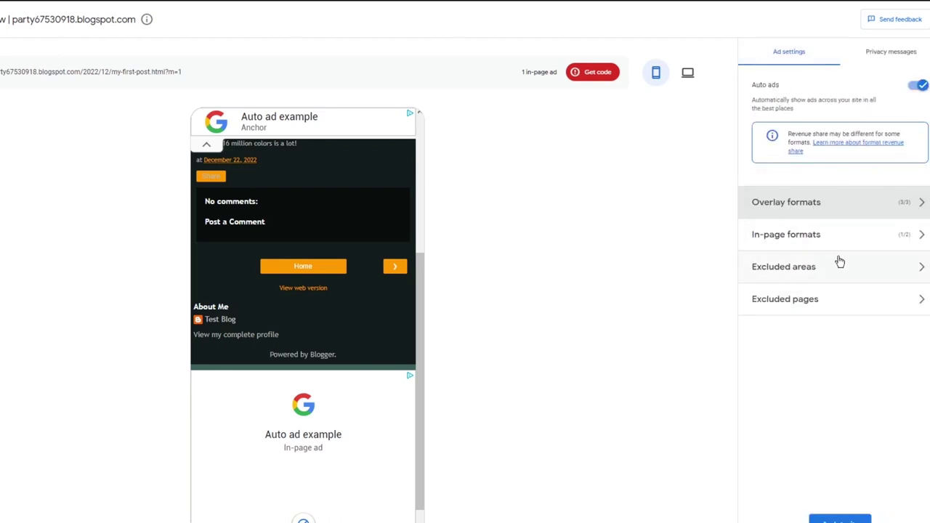
left_click(817, 233)
left_click(917, 216)
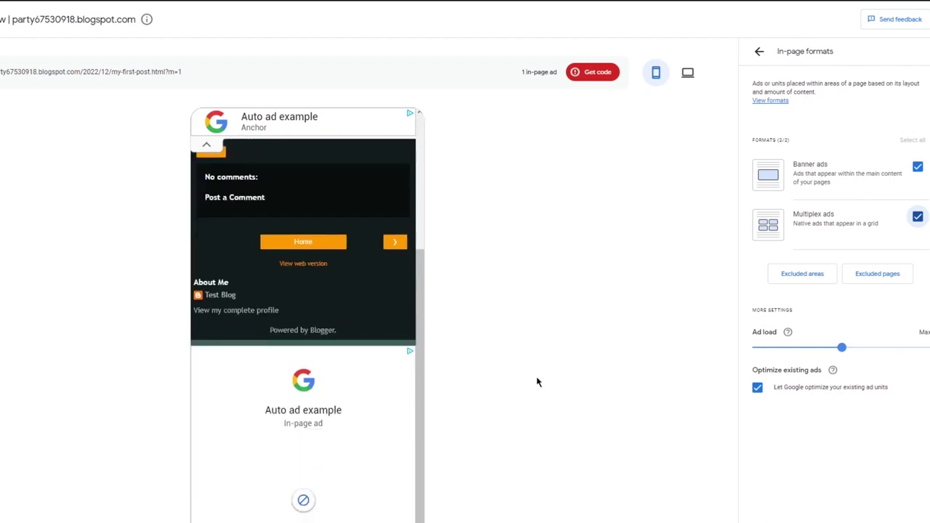
left_click(758, 51)
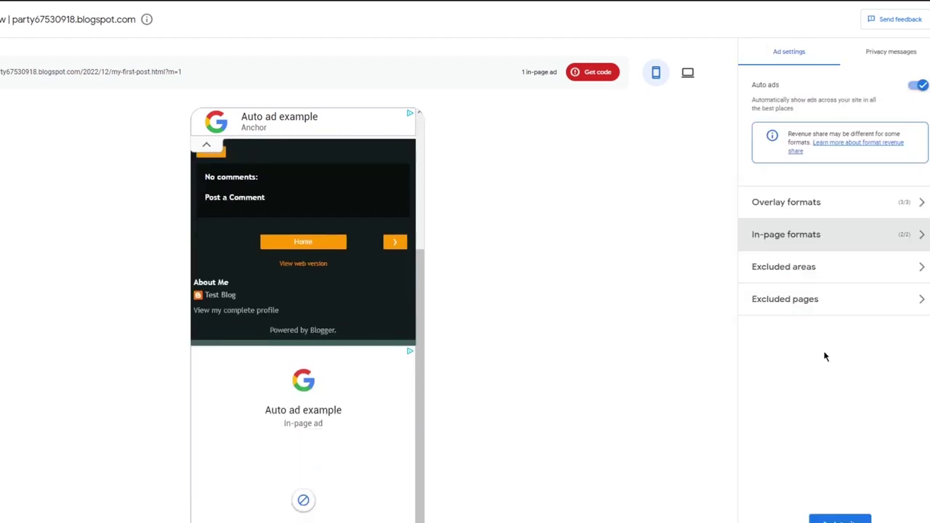
left_click(839, 517)
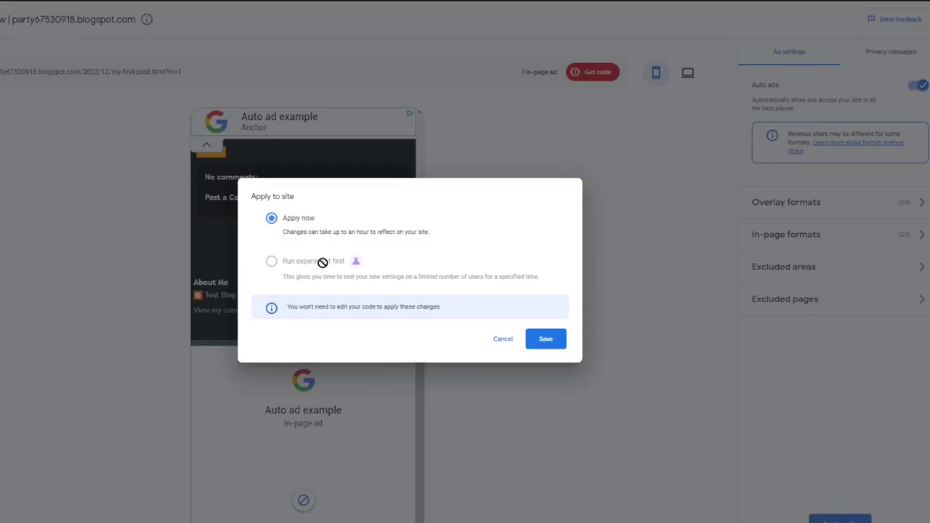
Save the ad settings with Apply now, then connect the blog and request review
left_click(538, 344)
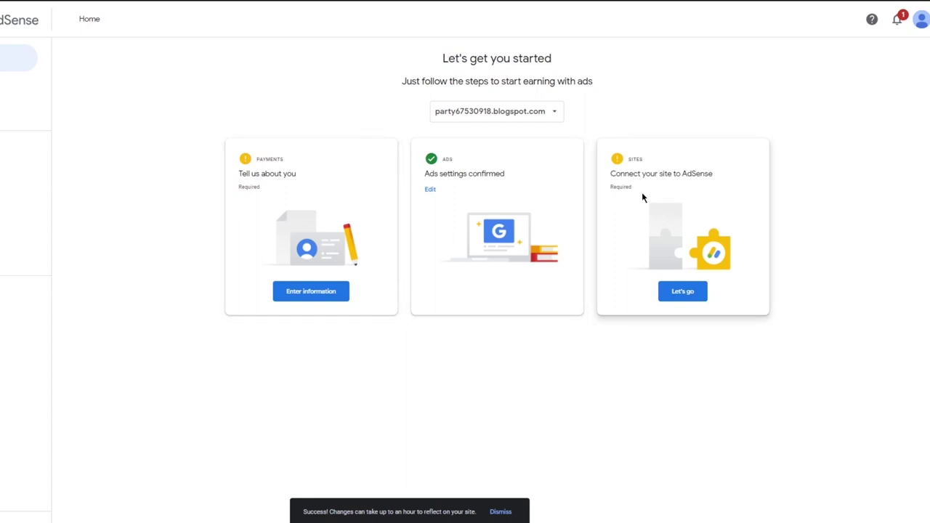
left_click(687, 294)
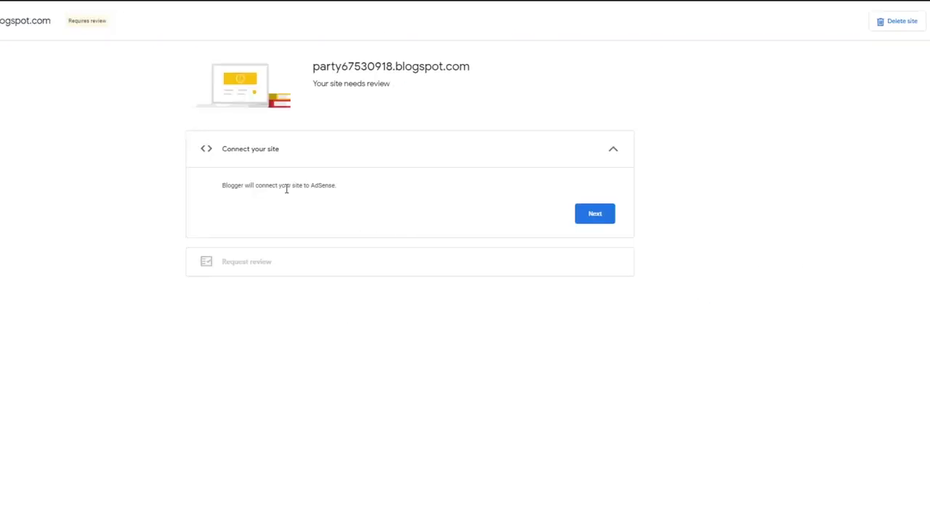
left_click_drag(237, 186, 340, 222)
left_click(436, 212)
left_click(581, 214)
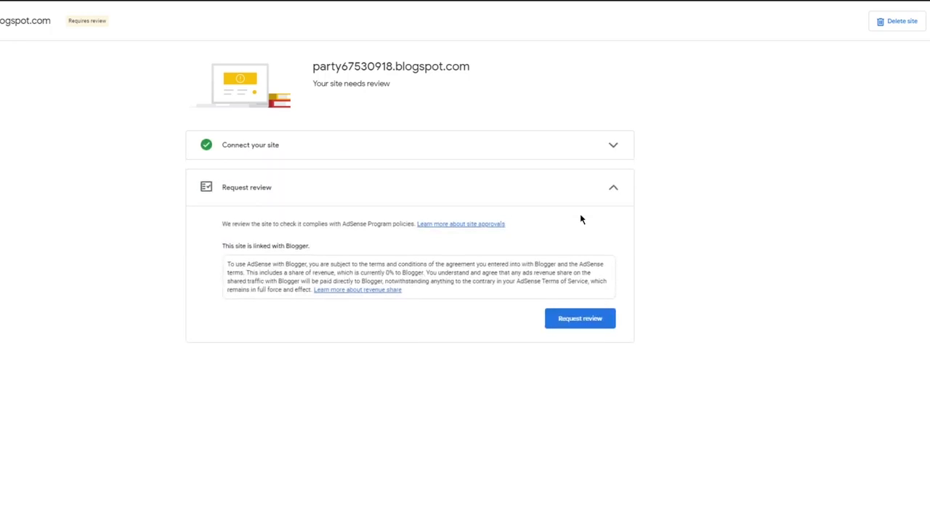
left_click(580, 318)
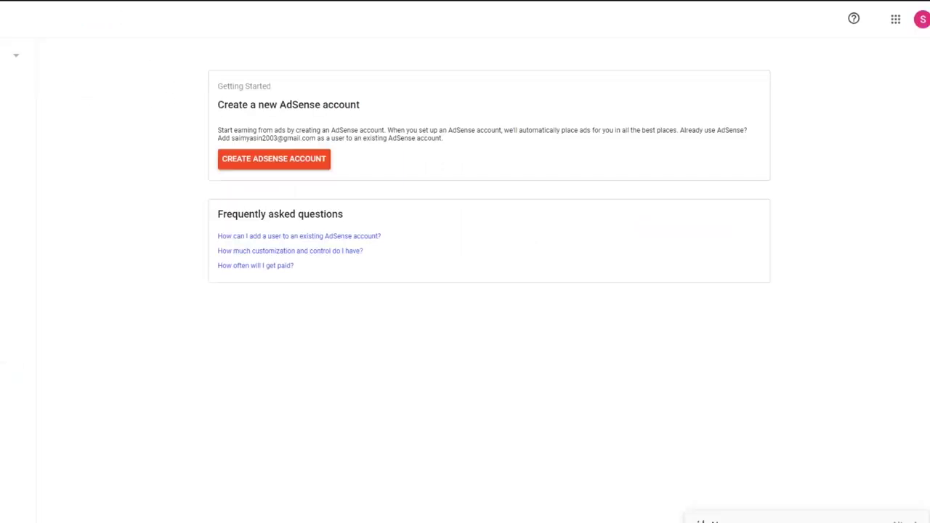
Reload Blogger's Earnings page and connect party67530918.blogspot.com to the AdSense account
key("F5")
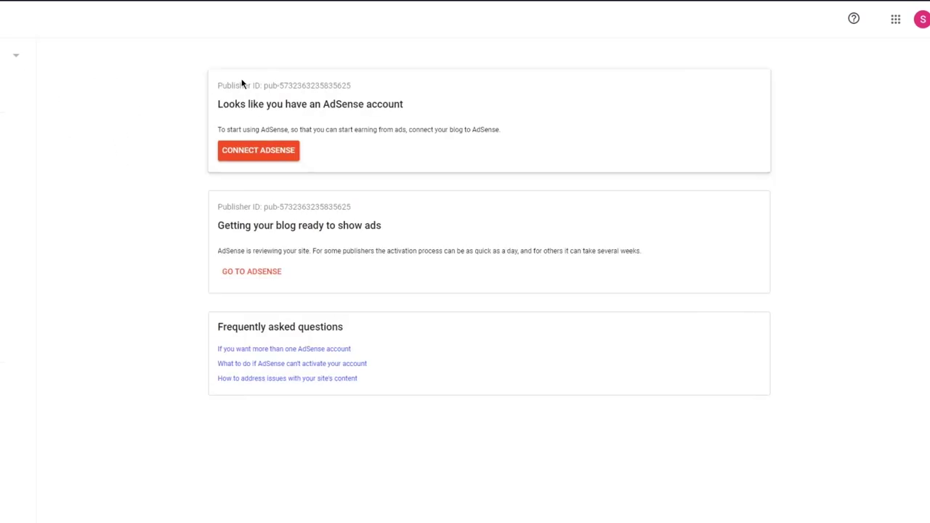
left_click_drag(222, 97, 525, 87)
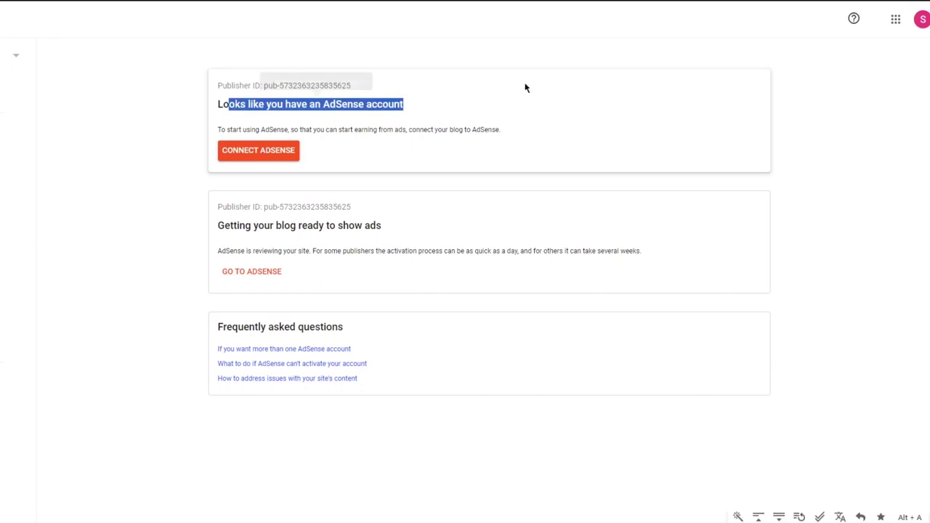
left_click(501, 93)
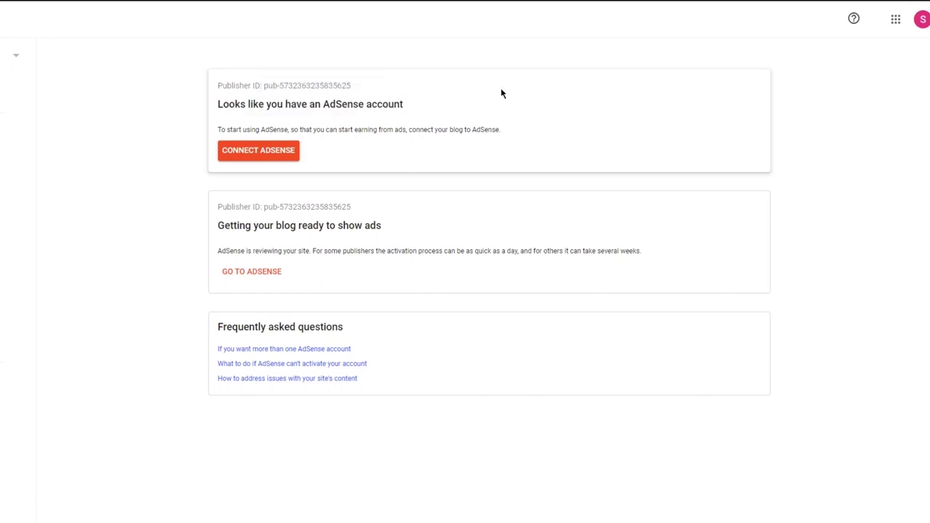
left_click(256, 151)
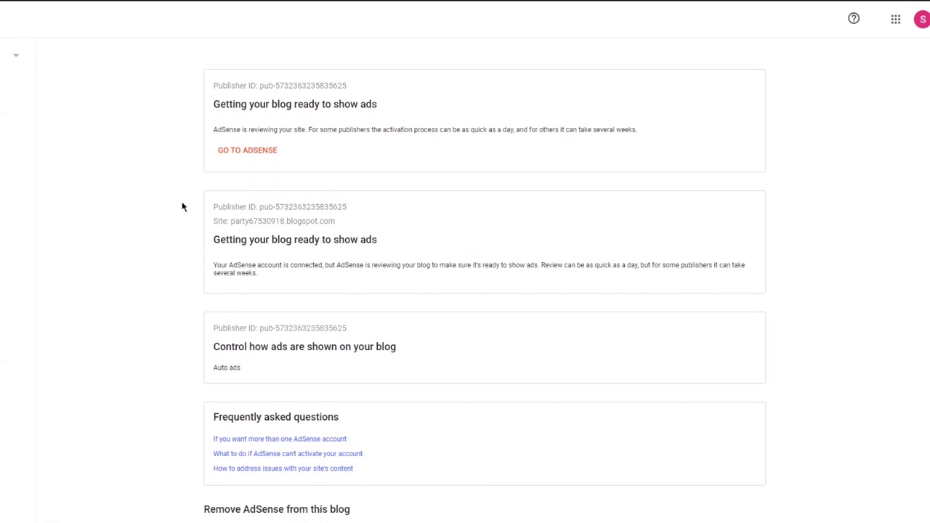
scroll(182, 207, "down", 1)
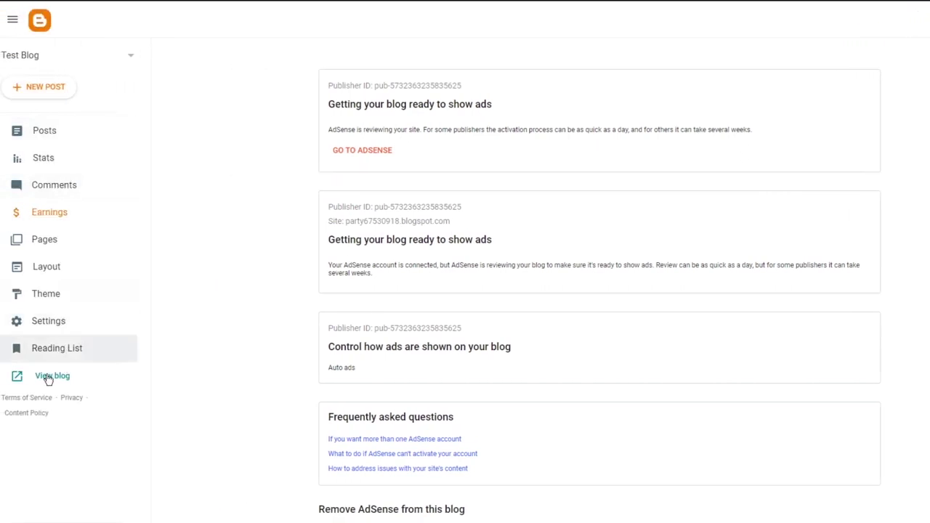
View the live Test Blog and scroll through it, then return to AdSense Home
left_click(64, 362)
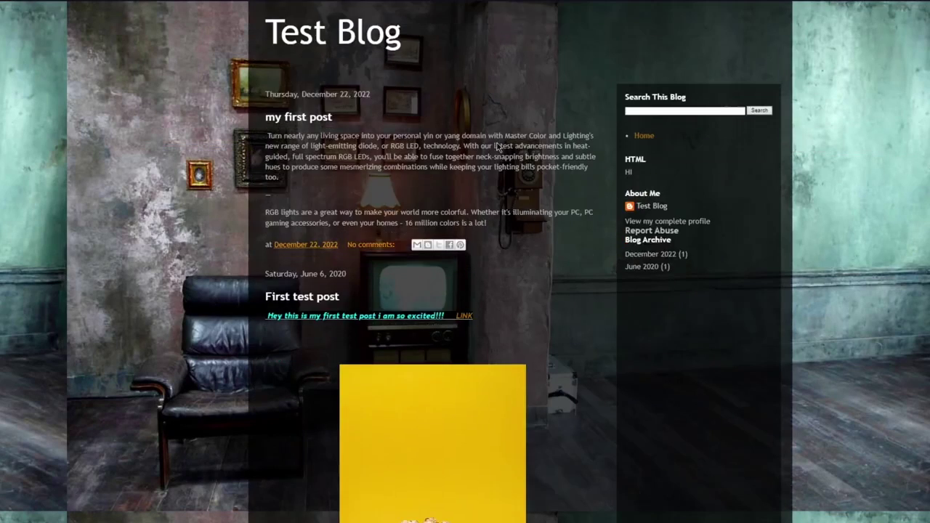
scroll(498, 148, "down", 5)
scroll(498, 148, "up", 5)
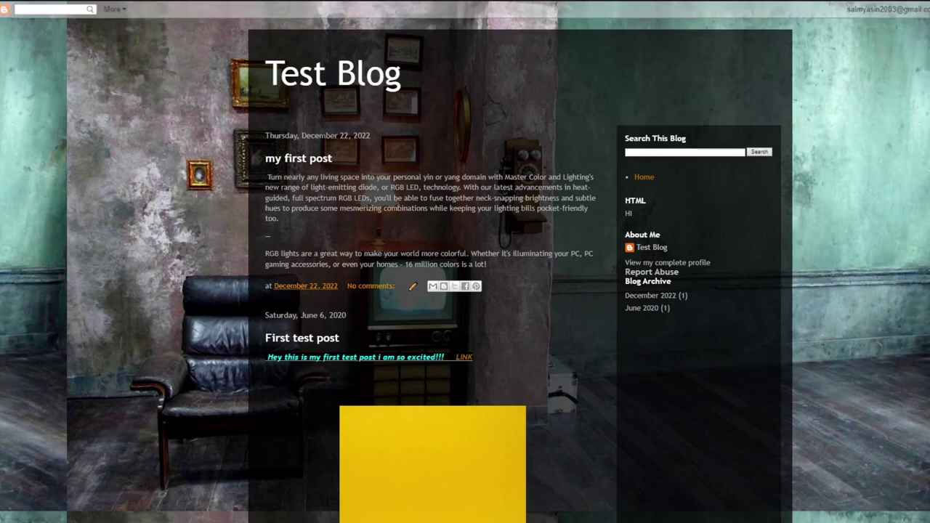
scroll(344, 63, "down", 5)
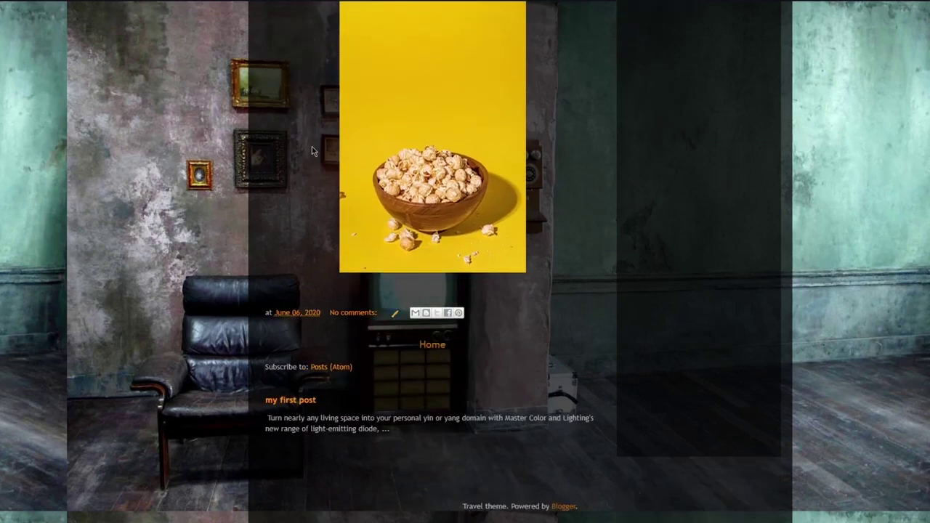
scroll(520, 239, "up", 5)
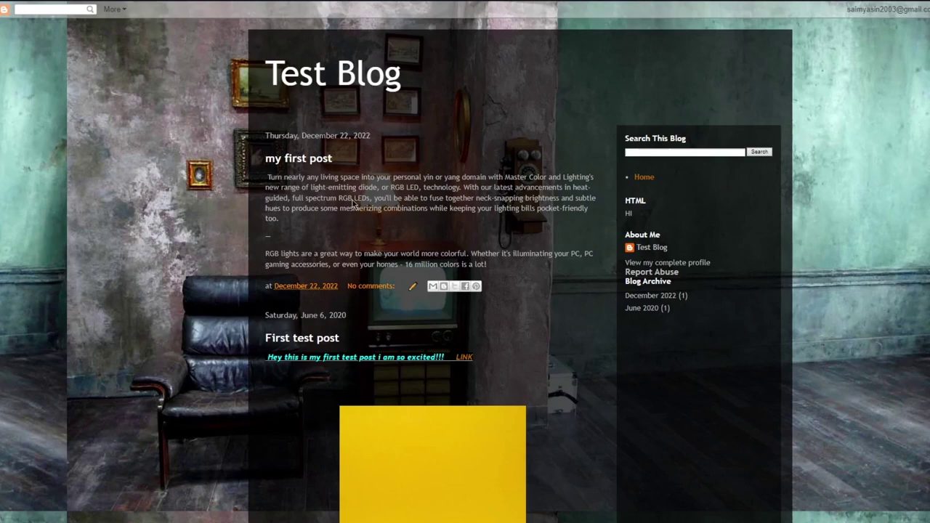
scroll(385, 329, "down", 5)
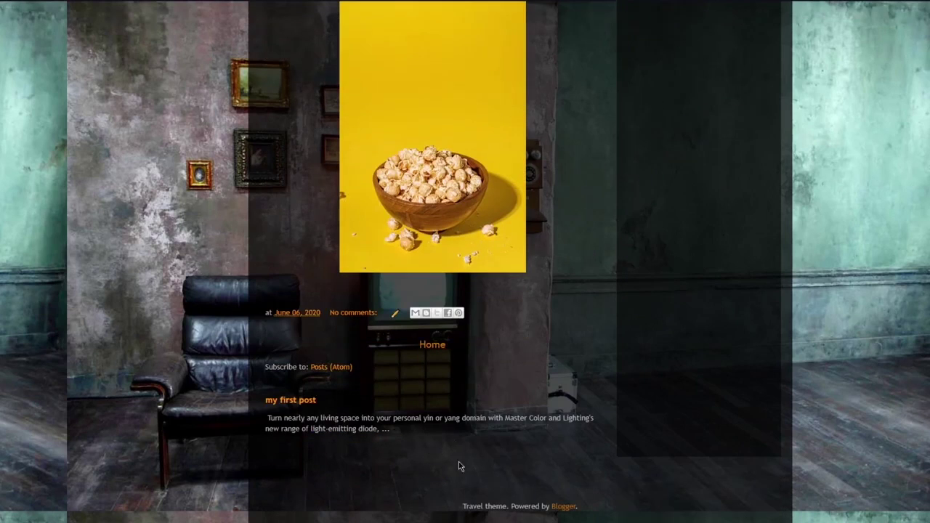
scroll(311, 294, "up", 10)
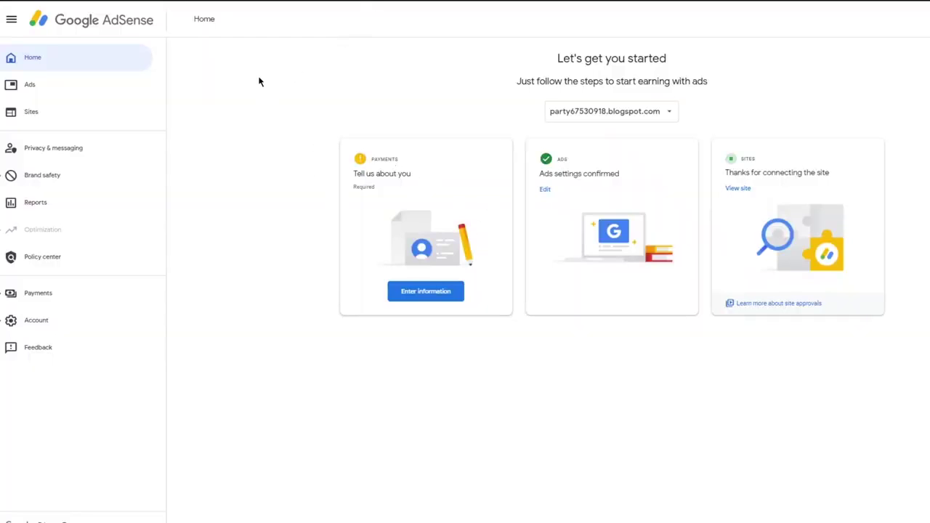
Dismiss the auto ads introduction, then check party67530918.blogspot.com's Getting ready status under Sites
left_click(29, 85)
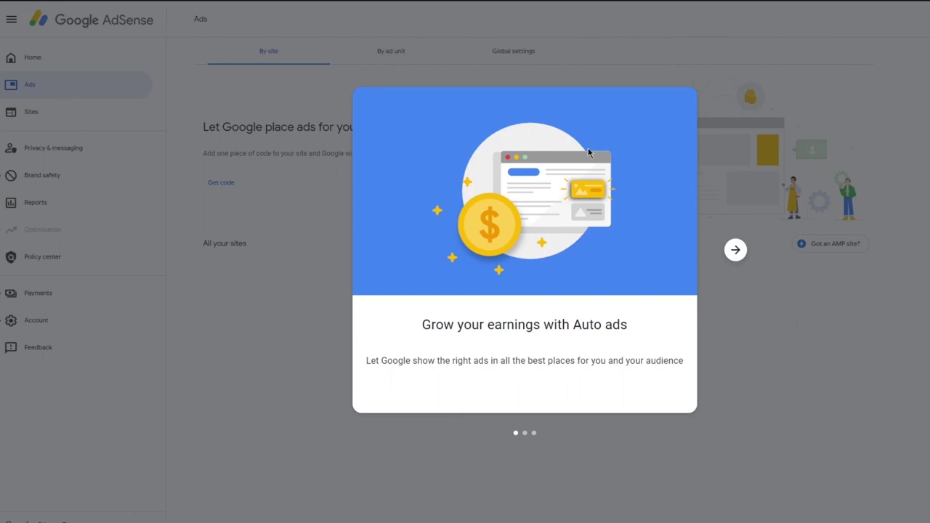
left_click(735, 253)
left_click(734, 250)
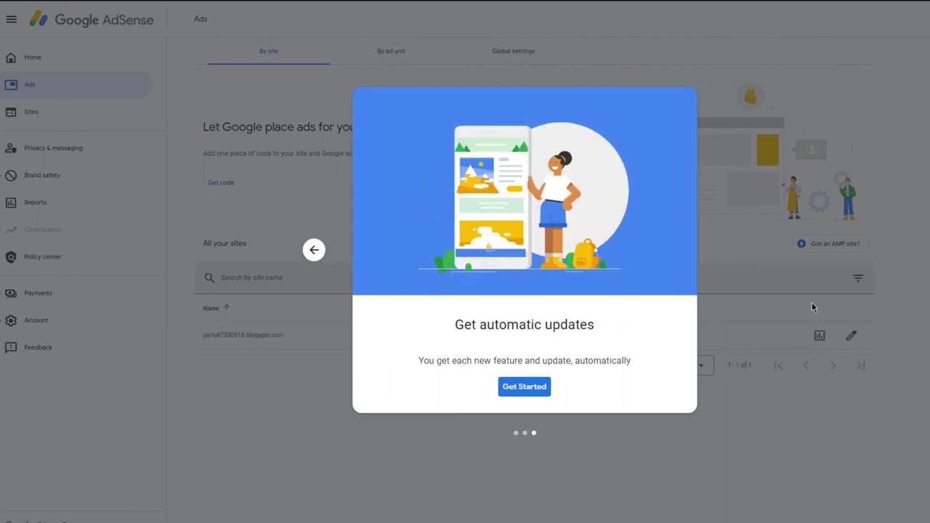
left_click(541, 391)
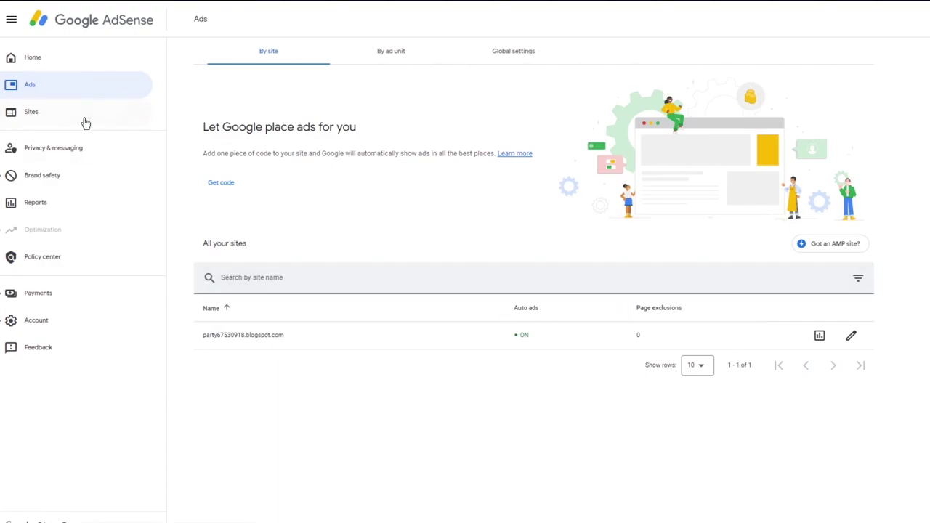
left_click(109, 122)
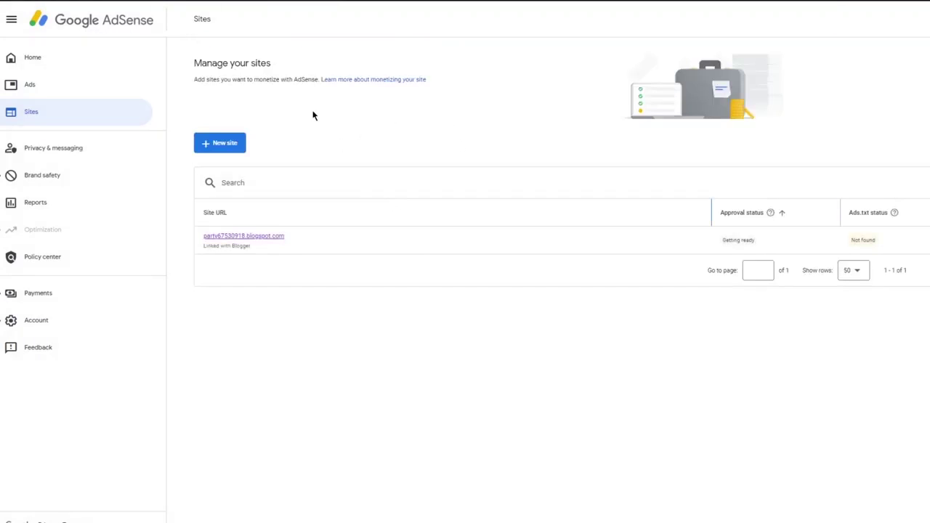
left_click(241, 142)
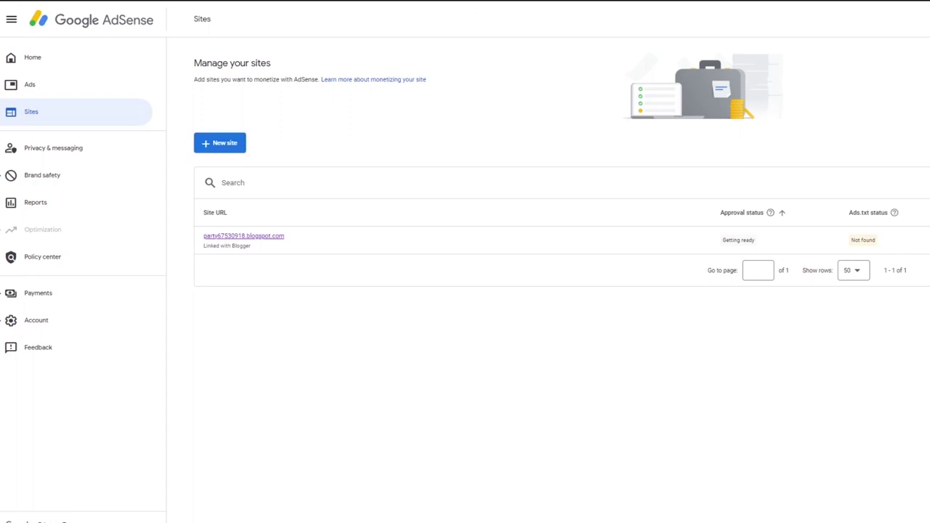